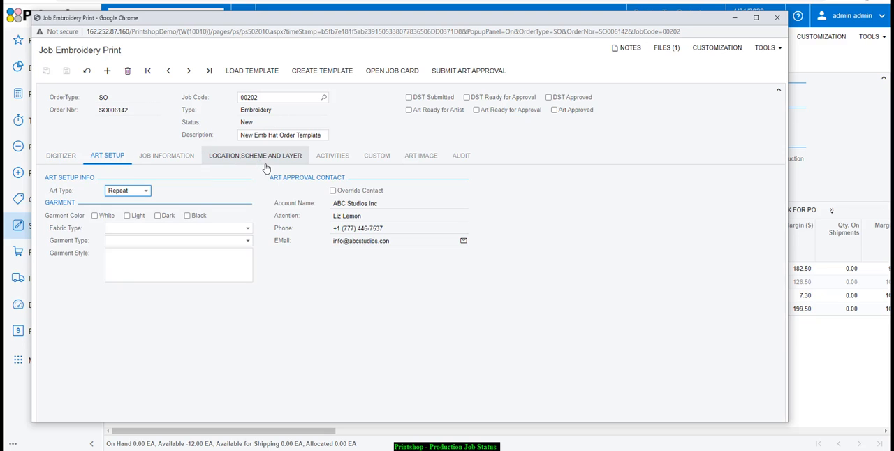
- Open the embroidery job card for production, save it, and show its audit trail
{"action": "left_click", "coordinate": [384, 73]}
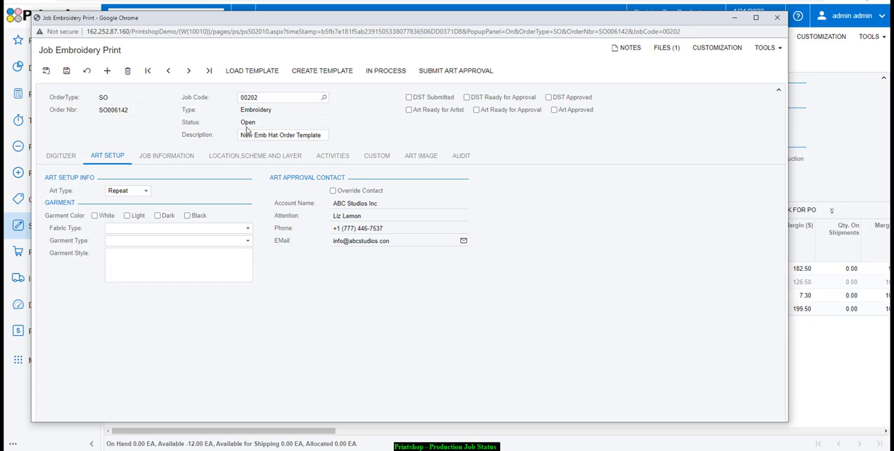
{"action": "left_click", "coordinate": [67, 70]}
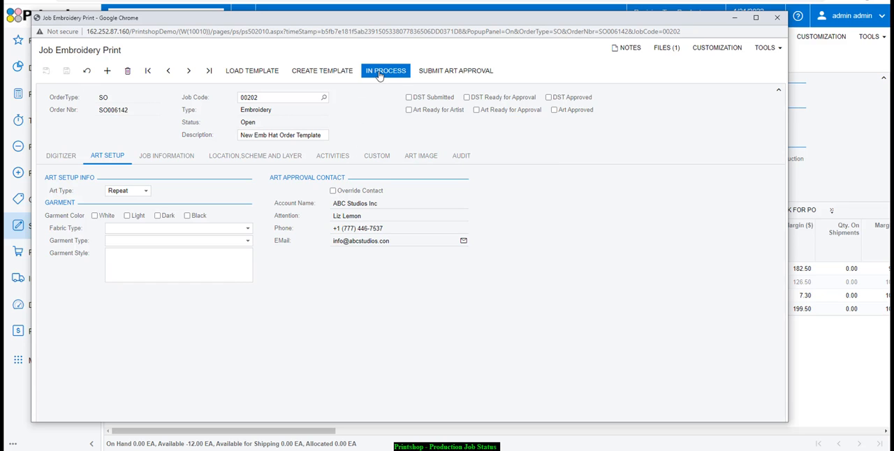
{"action": "left_click", "coordinate": [461, 157]}
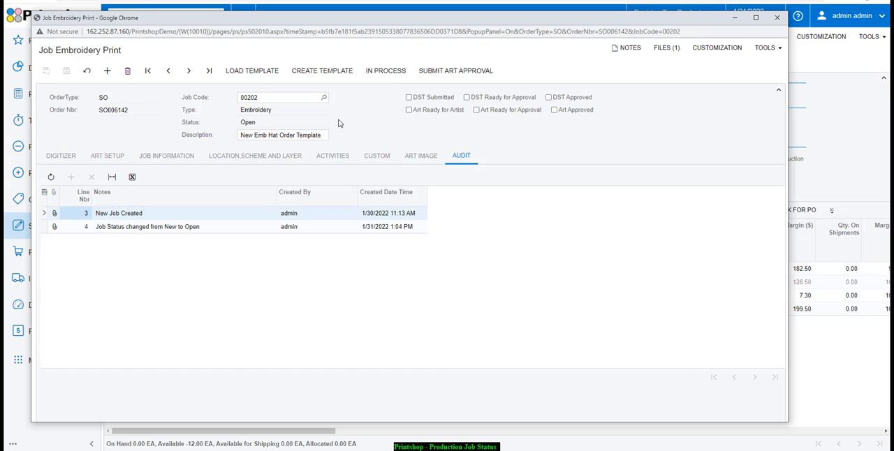
- Look through the job card's custom fields and art image, and return to its audit trail
{"action": "left_click", "coordinate": [370, 157]}
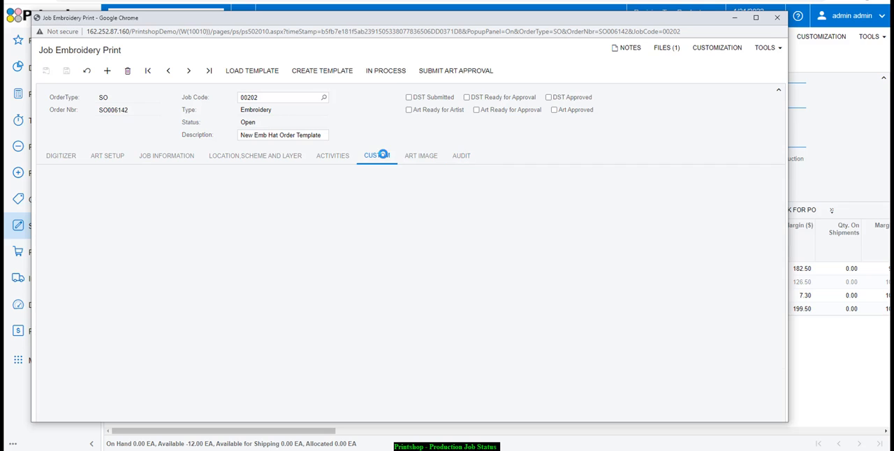
{"action": "left_click", "coordinate": [409, 159]}
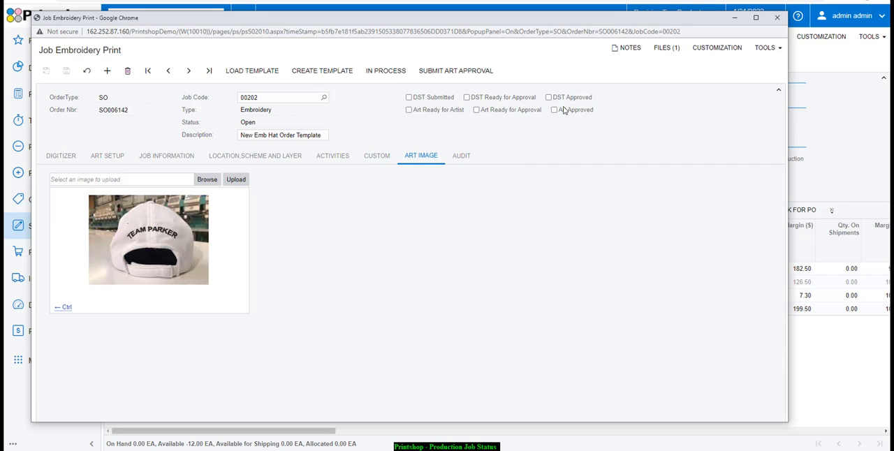
{"action": "left_click", "coordinate": [458, 158]}
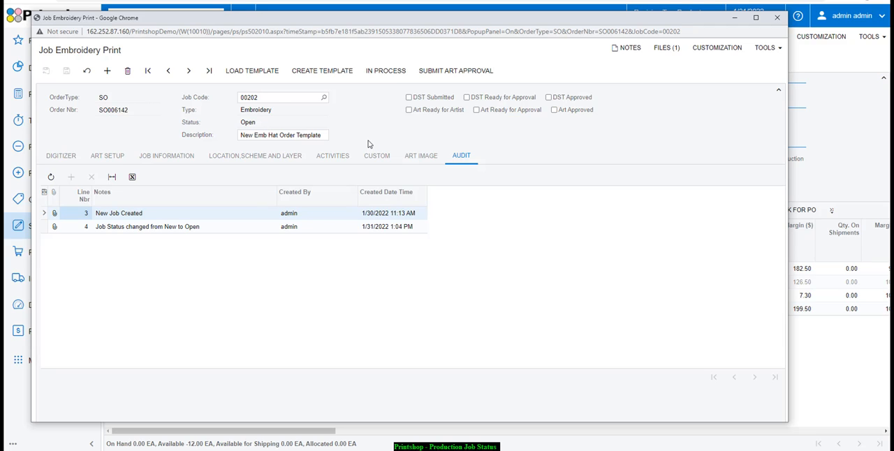
- Move the embroidery job card to In Process and save it
{"action": "left_click", "coordinate": [375, 73]}
{"action": "left_click", "coordinate": [375, 73]}
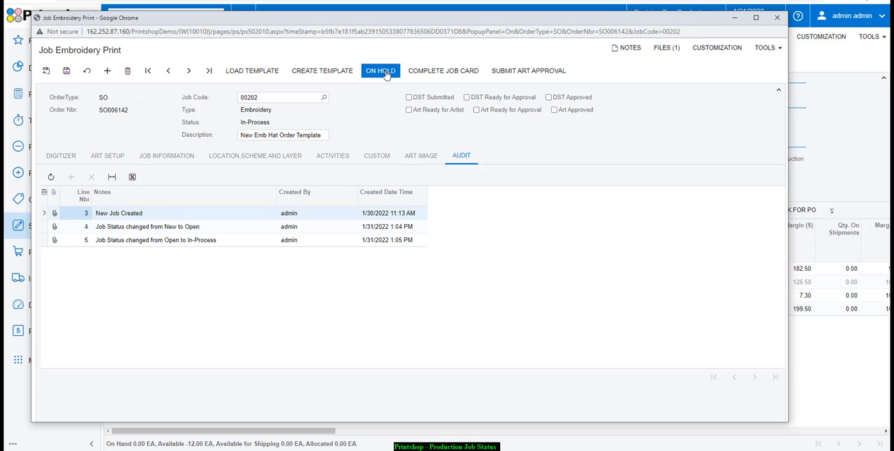
{"action": "left_click", "coordinate": [66, 70]}
- Put the embroidery job card on hold and save it
{"action": "left_click", "coordinate": [371, 77]}
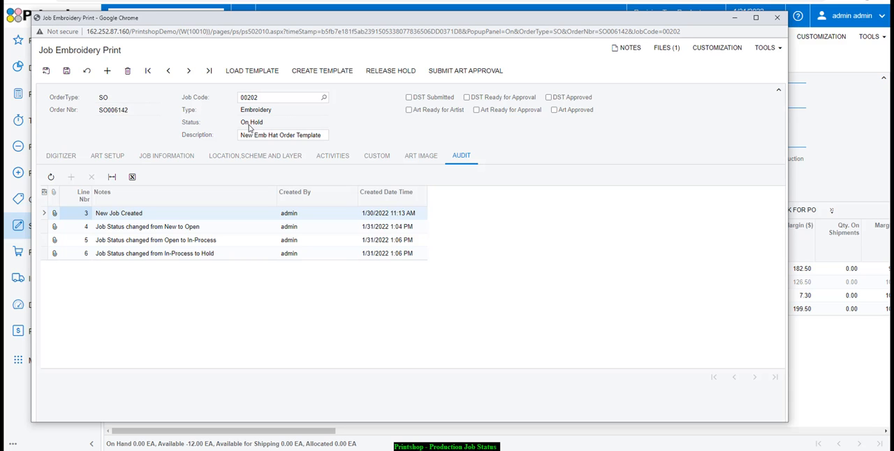
{"action": "left_click_drag", "start_coordinate": [288, 23], "coordinate": [301, 17]}
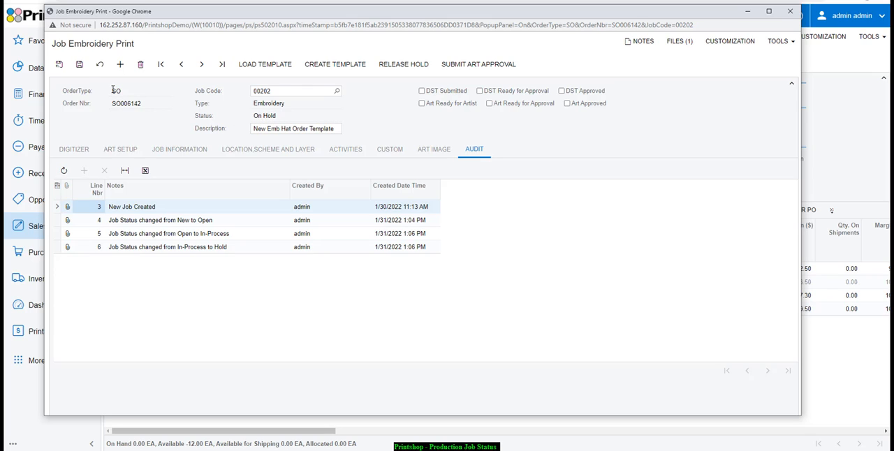
{"action": "left_click", "coordinate": [79, 64]}
- Release the embroidery job card's hold, save it, and mark the job card complete with a second save
{"action": "left_click", "coordinate": [398, 65]}
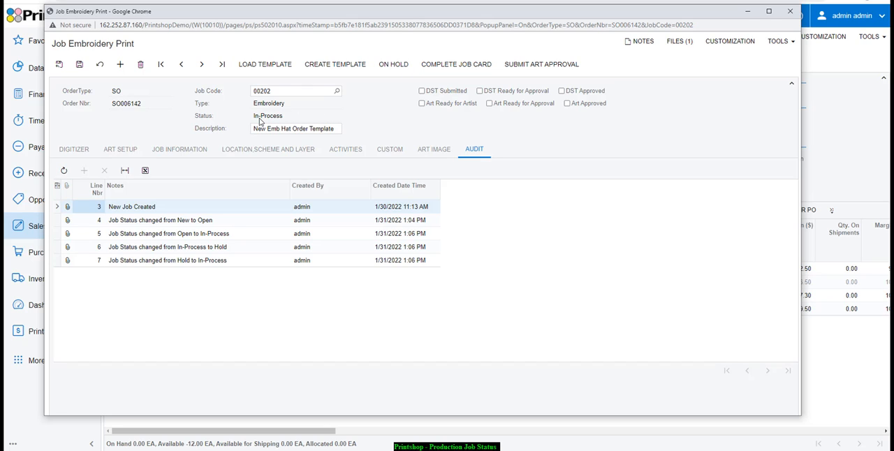
{"action": "left_click", "coordinate": [79, 68]}
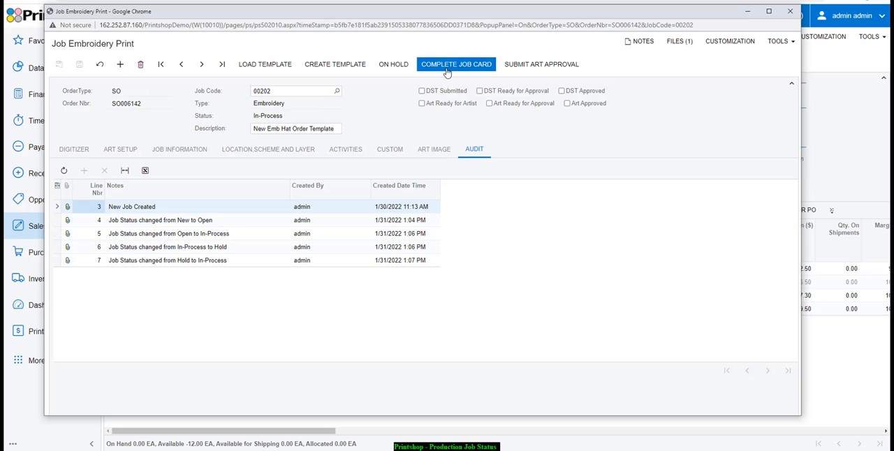
{"action": "left_click", "coordinate": [447, 68]}
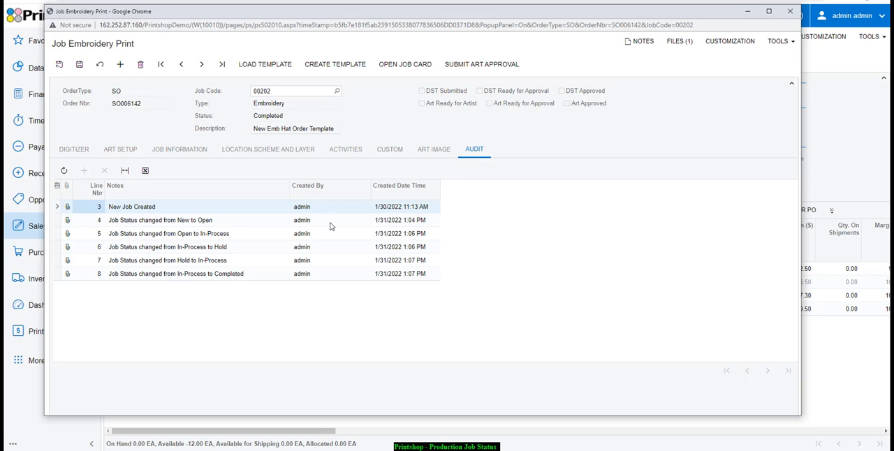
{"action": "left_click", "coordinate": [83, 67]}
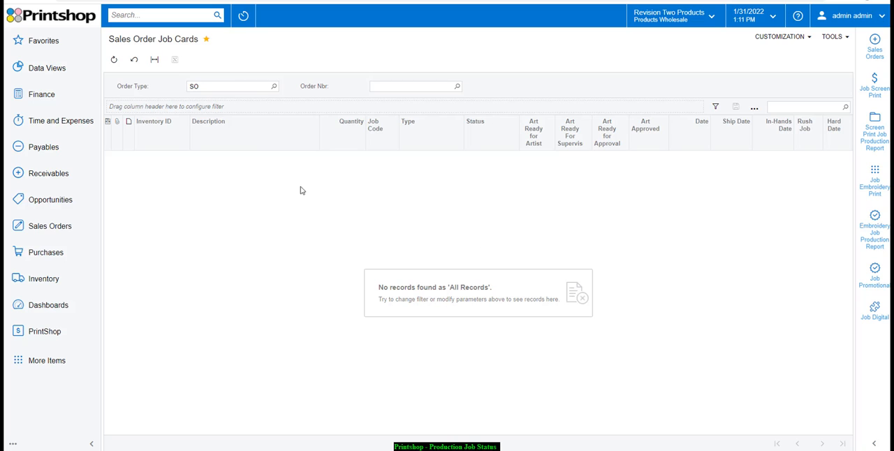
- List the sales order's job cards and view the completed 5.3 oz. Heavy Cotton Tee embroidery card beside the list
{"action": "left_click", "coordinate": [59, 341]}
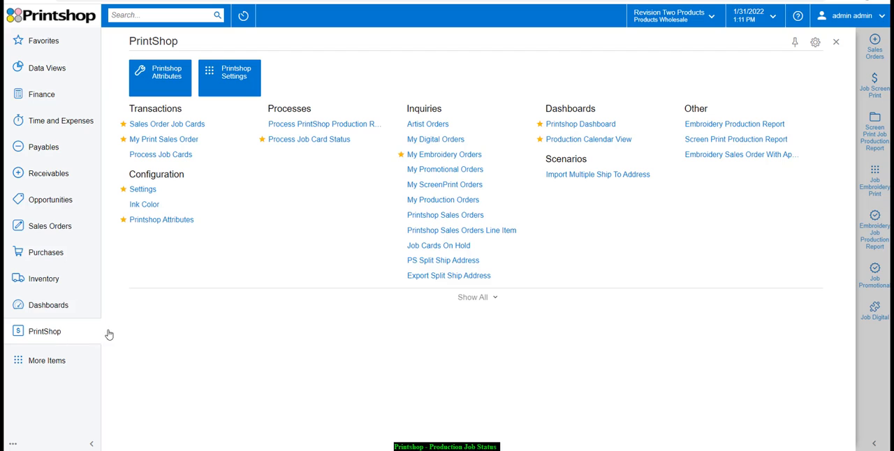
{"action": "left_click", "coordinate": [177, 125]}
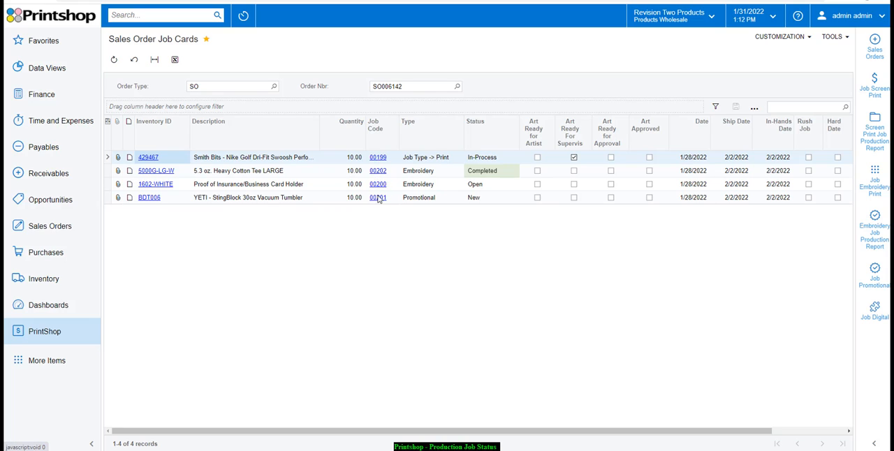
{"action": "left_click", "coordinate": [479, 172]}
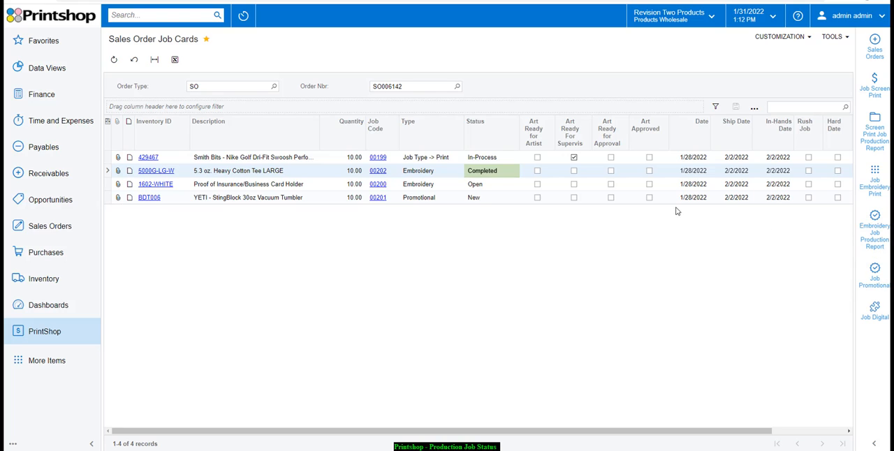
{"action": "left_click", "coordinate": [436, 175]}
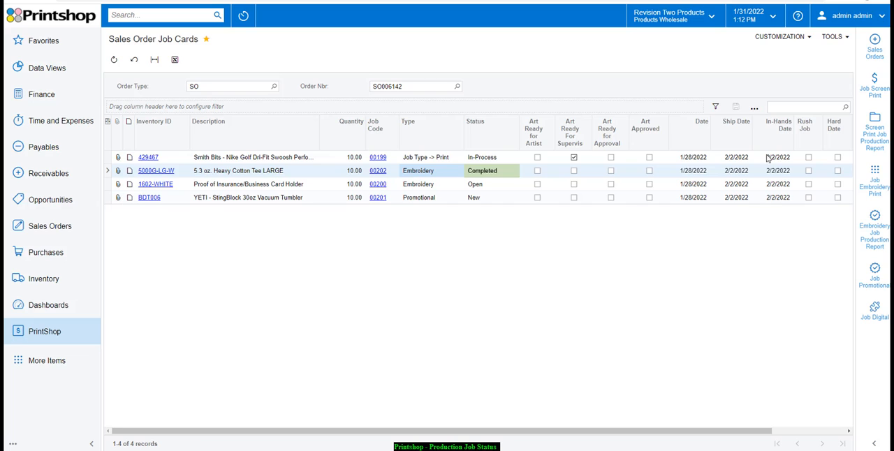
{"action": "left_click", "coordinate": [875, 187]}
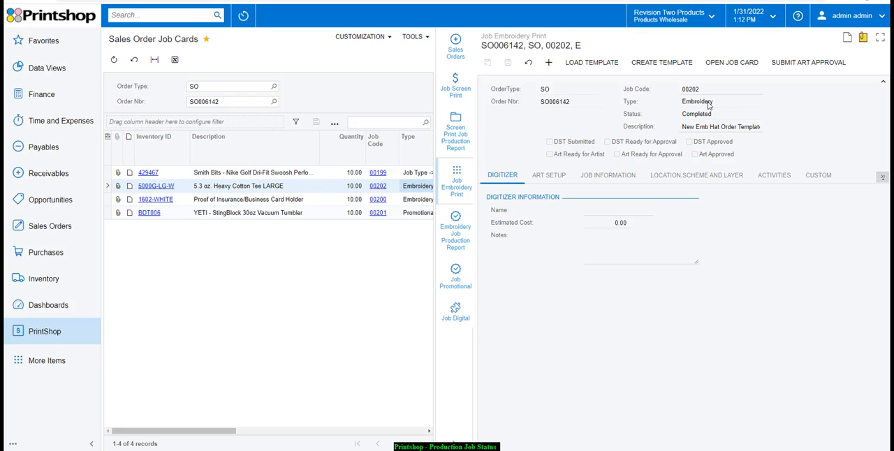
- Show the Job Screen Print card of the Nike Golf Dri-Fit item beside the job card list
{"action": "left_click", "coordinate": [412, 175]}
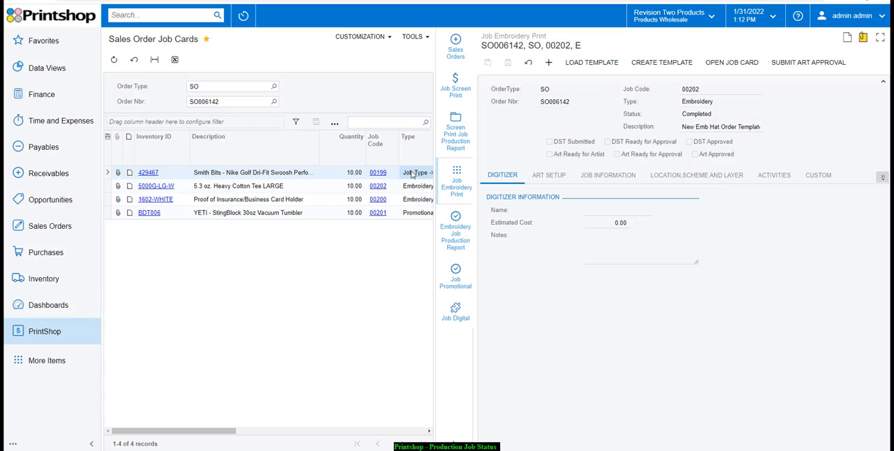
{"action": "left_click", "coordinate": [454, 84]}
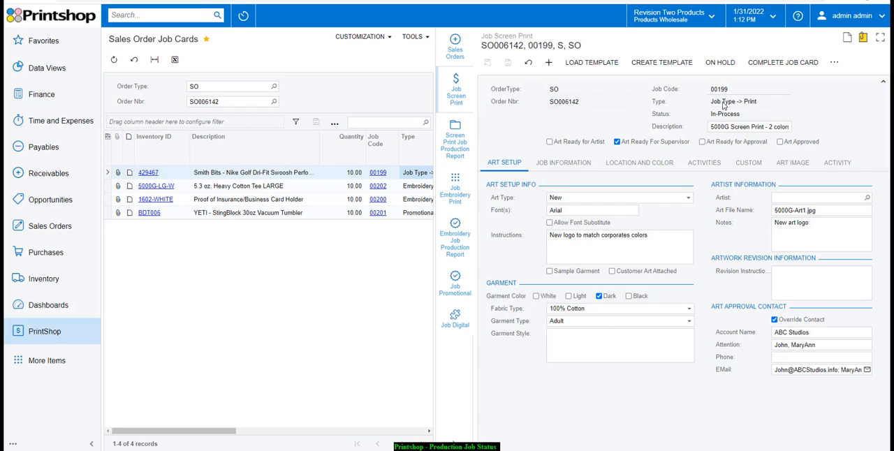
{"action": "left_click", "coordinate": [767, 63]}
- Open Process Job Card Status and filter for Embroidery job cards with an order from date of 1/1/2022
{"action": "left_click", "coordinate": [60, 333]}
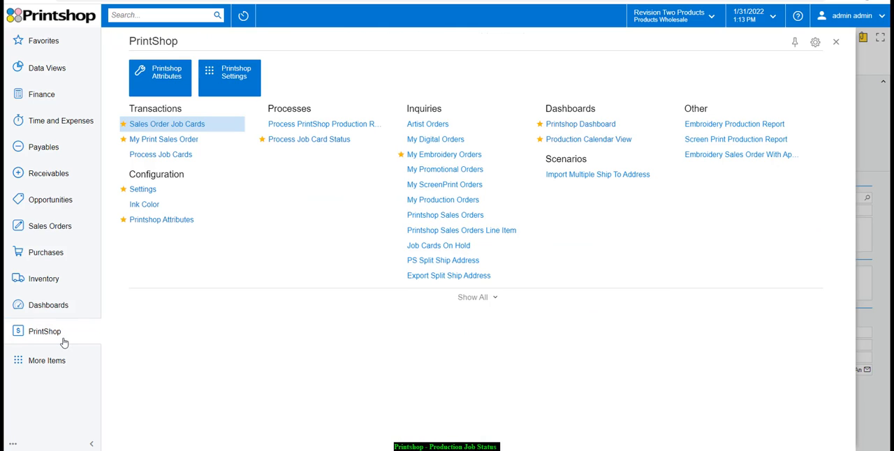
{"action": "left_click", "coordinate": [323, 141]}
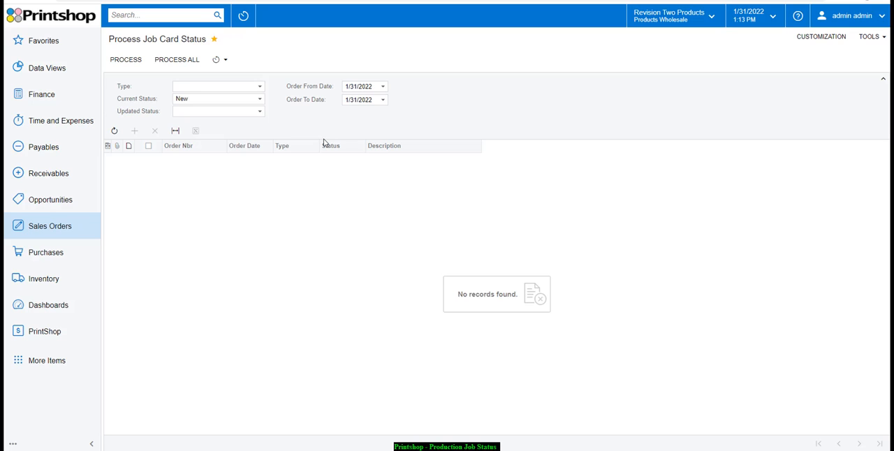
{"action": "left_click", "coordinate": [261, 89]}
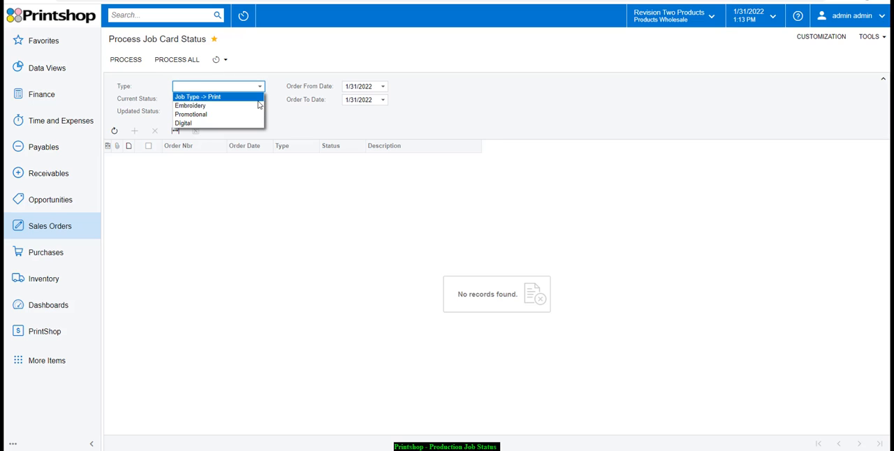
{"action": "left_click", "coordinate": [256, 106]}
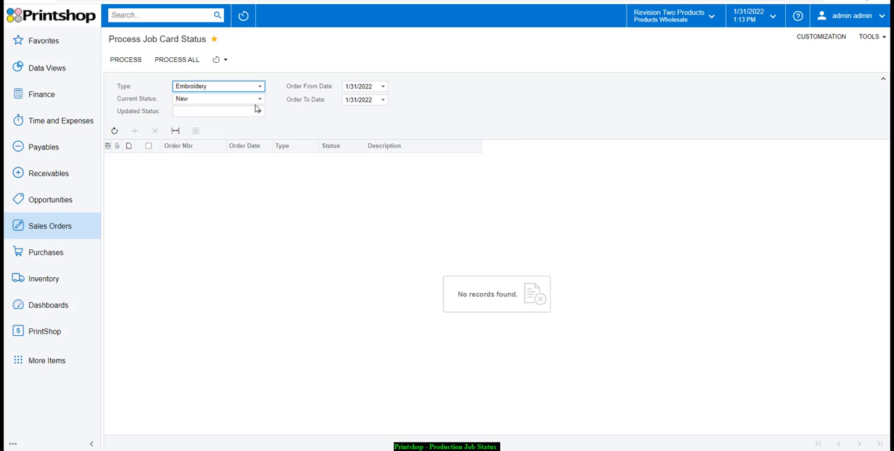
{"action": "left_click", "coordinate": [383, 87]}
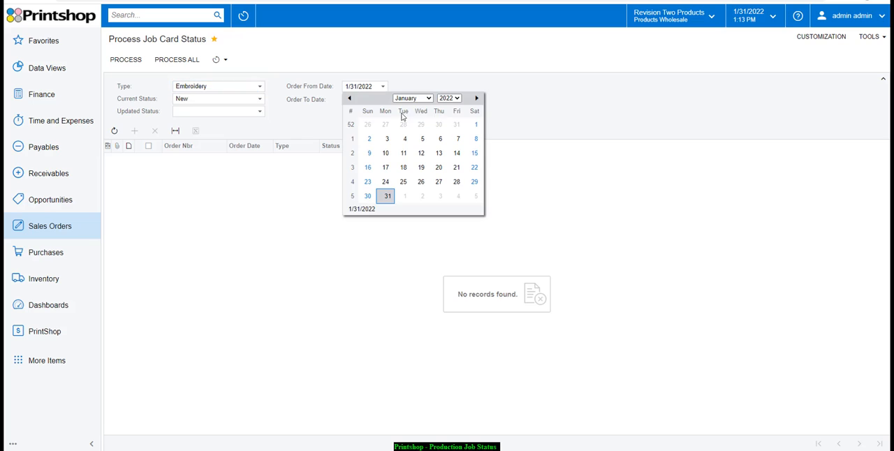
{"action": "left_click", "coordinate": [474, 126]}
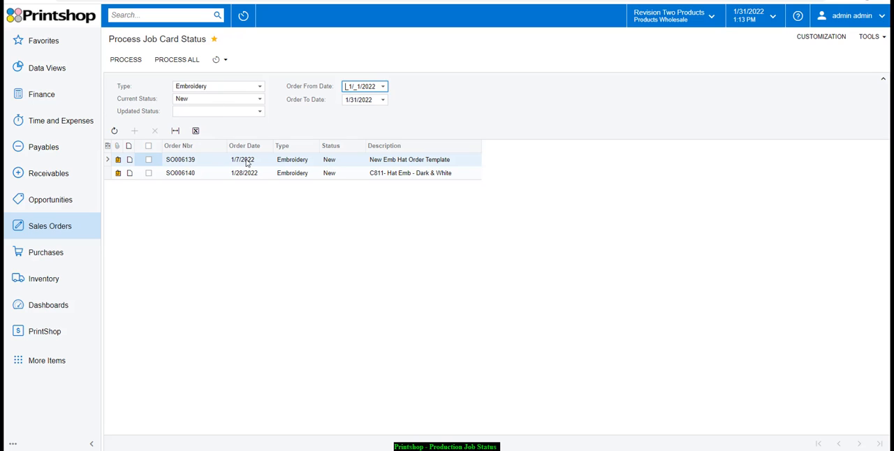
- Keep the current status as New, set the updated status to Open, and process all the listed embroidery job cards
{"action": "left_click", "coordinate": [211, 99]}
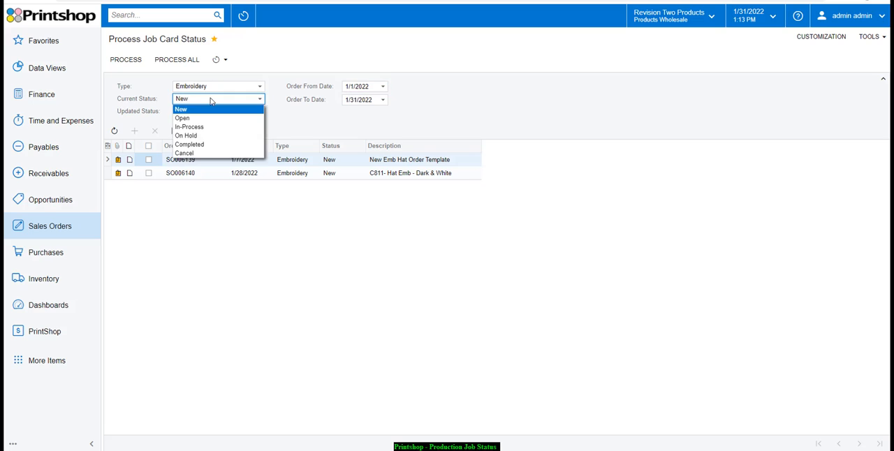
{"action": "left_click", "coordinate": [211, 102]}
{"action": "left_click", "coordinate": [212, 113]}
{"action": "left_click", "coordinate": [210, 122]}
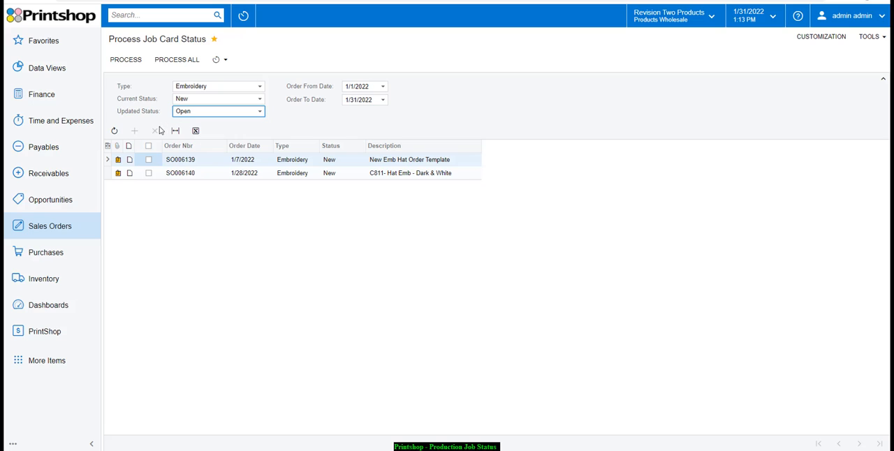
{"action": "left_click", "coordinate": [148, 145]}
{"action": "left_click", "coordinate": [128, 60]}
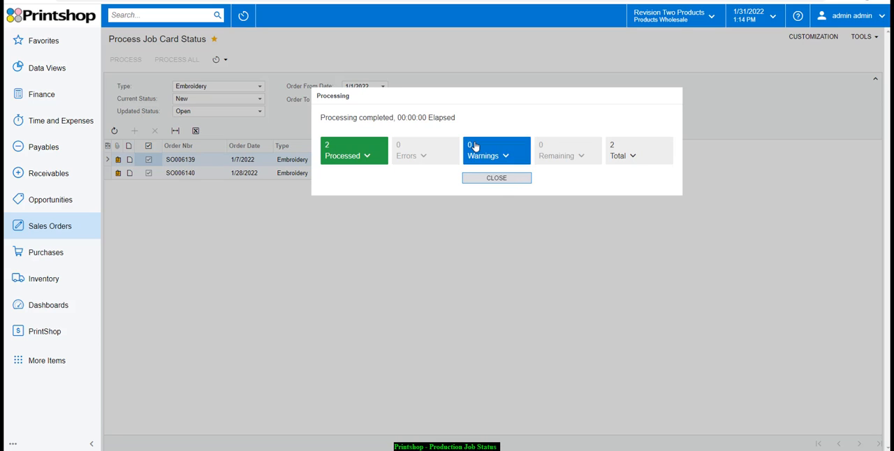
{"action": "left_click", "coordinate": [497, 179]}
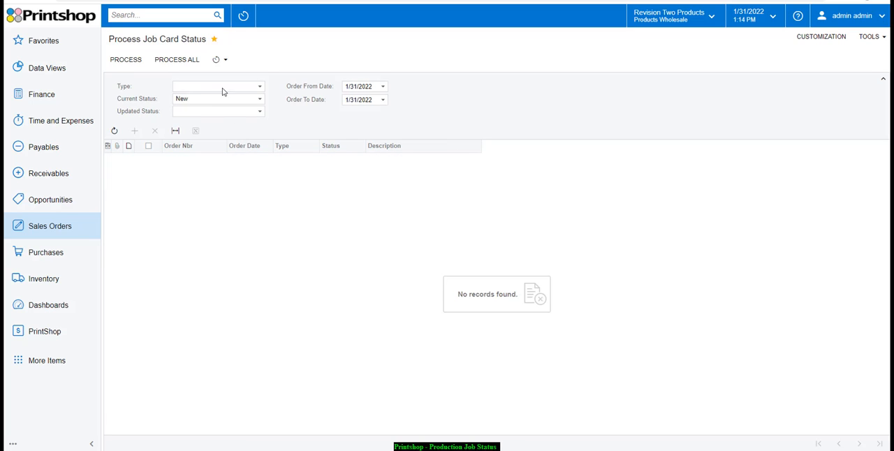
- Filter the job cards by type Embroidery, current status Open and order from date 1/1/2022
{"action": "left_click", "coordinate": [250, 86]}
{"action": "left_click", "coordinate": [247, 110]}
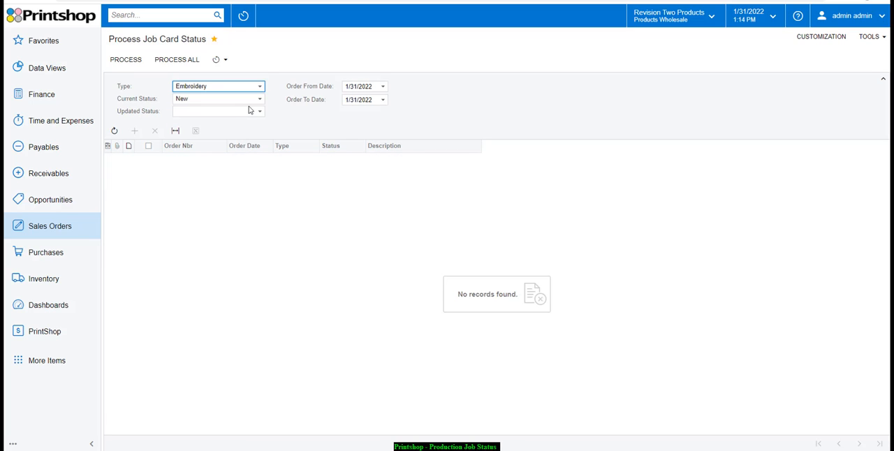
{"action": "left_click", "coordinate": [258, 102]}
{"action": "left_click", "coordinate": [256, 118]}
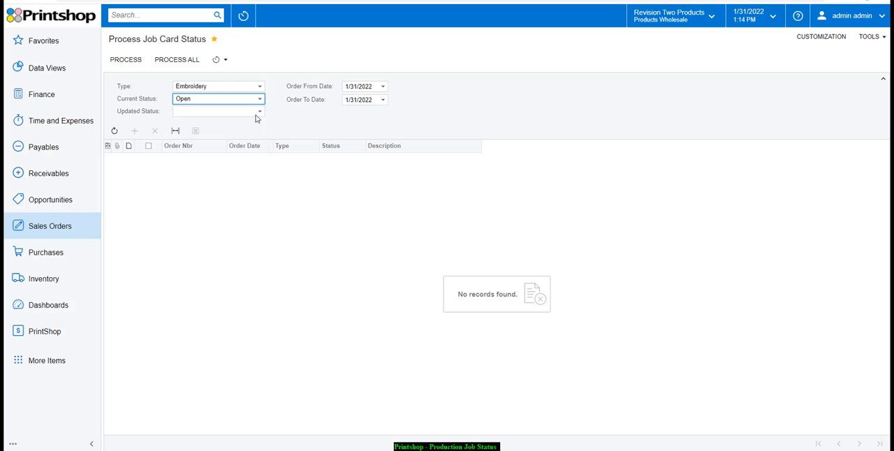
{"action": "left_click", "coordinate": [383, 86]}
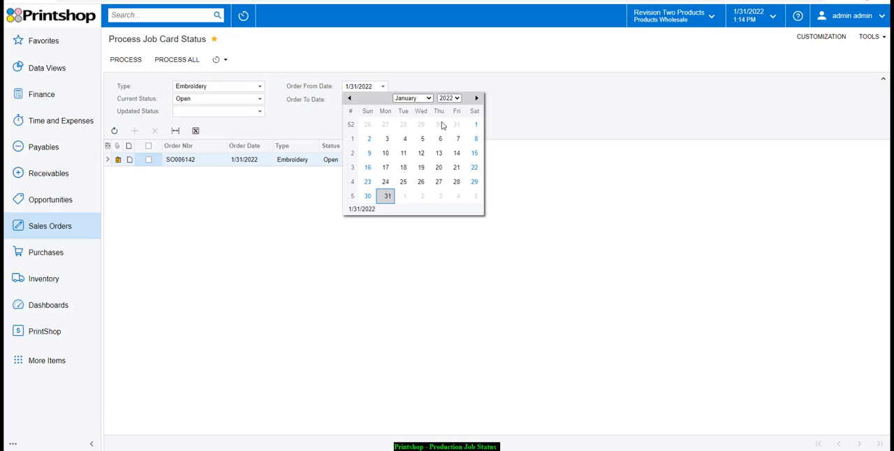
{"action": "left_click", "coordinate": [478, 124]}
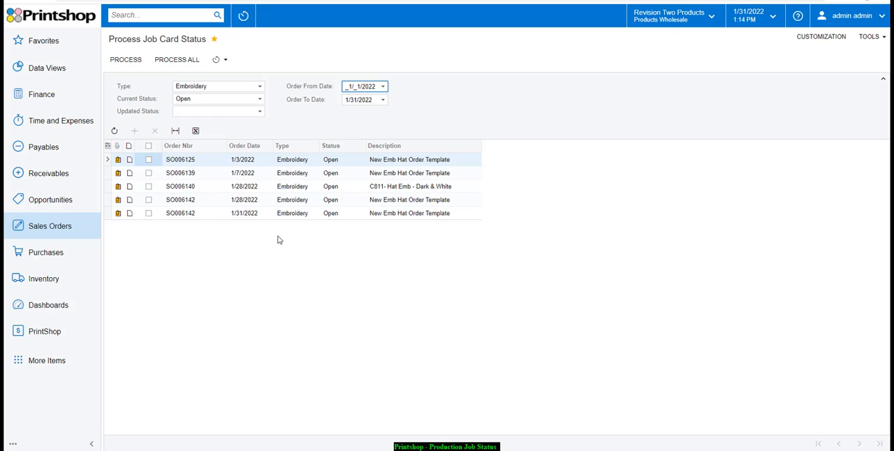
- Select the first three open embroidery job cards, set the updated status to In-Process, and process only those selected cards
{"action": "left_click", "coordinate": [148, 160]}
{"action": "left_click", "coordinate": [149, 173]}
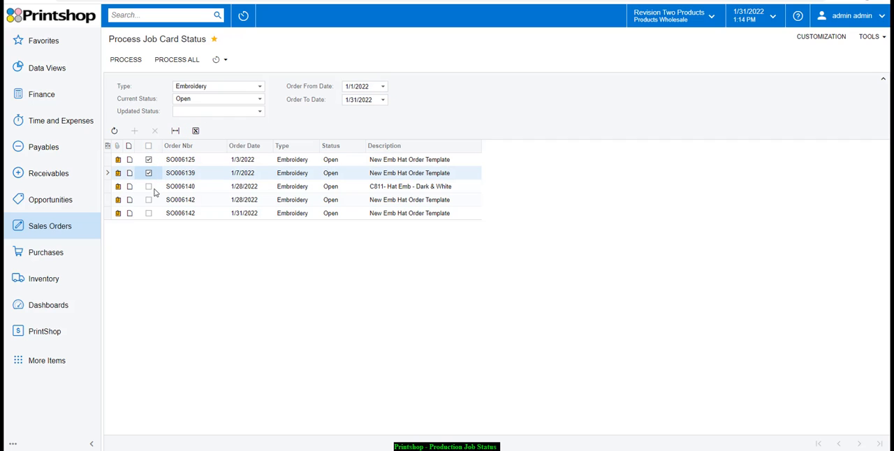
{"action": "left_click", "coordinate": [148, 187]}
{"action": "left_click", "coordinate": [219, 111]}
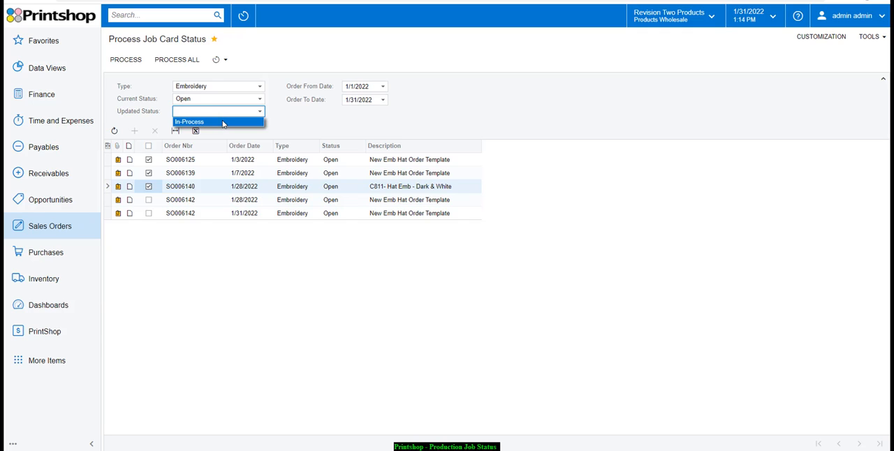
{"action": "left_click", "coordinate": [223, 124]}
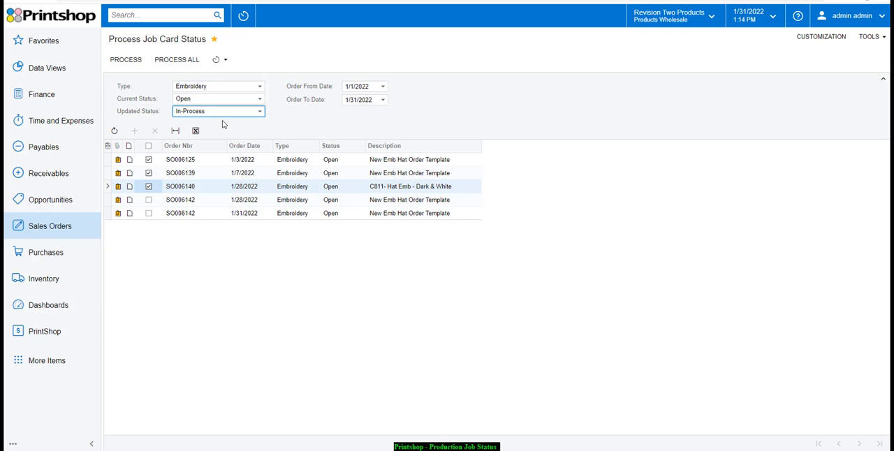
{"action": "left_click", "coordinate": [124, 62]}
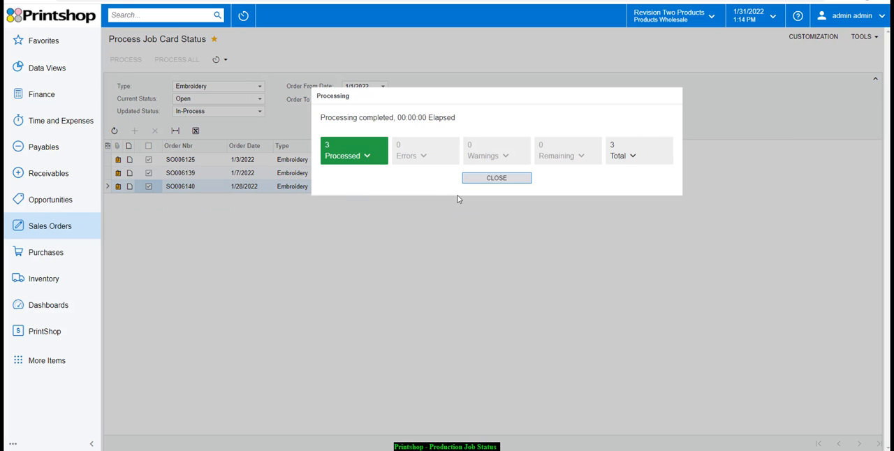
{"action": "left_click", "coordinate": [496, 179]}
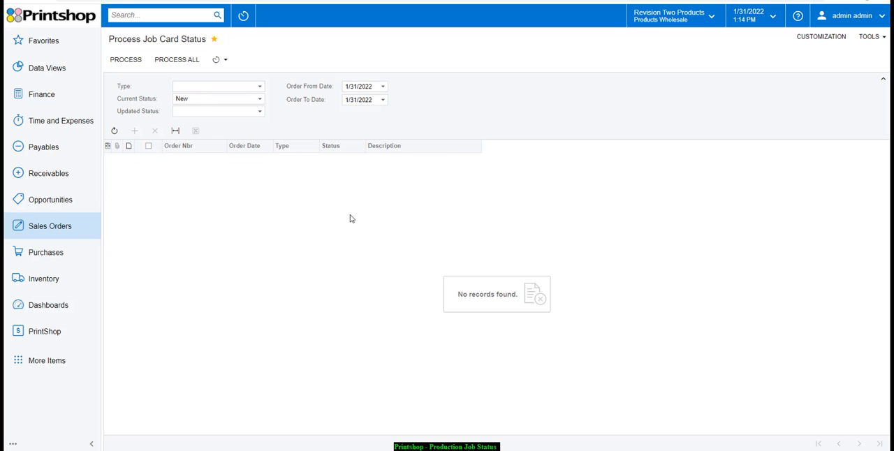
- Filter the job cards by type Embroidery, order from date 1/1/2022 and current status In-Process
{"action": "left_click", "coordinate": [259, 86]}
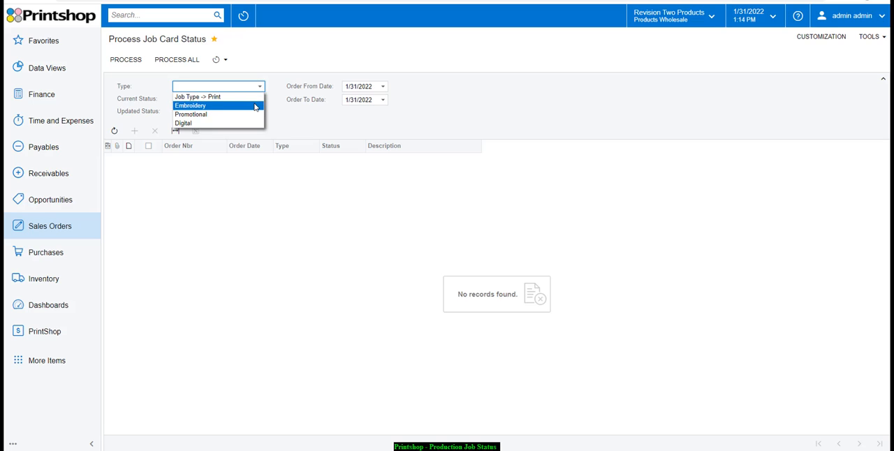
{"action": "left_click", "coordinate": [256, 106]}
{"action": "left_click", "coordinate": [383, 88]}
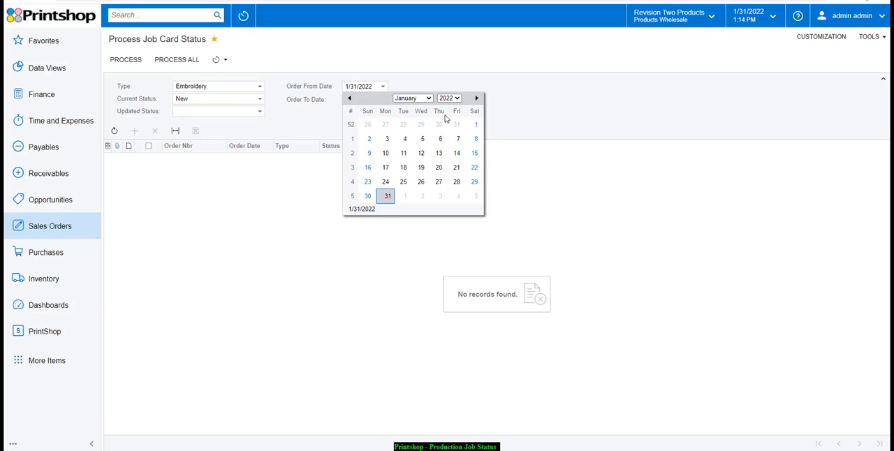
{"action": "left_click", "coordinate": [476, 123]}
{"action": "left_click", "coordinate": [259, 99]}
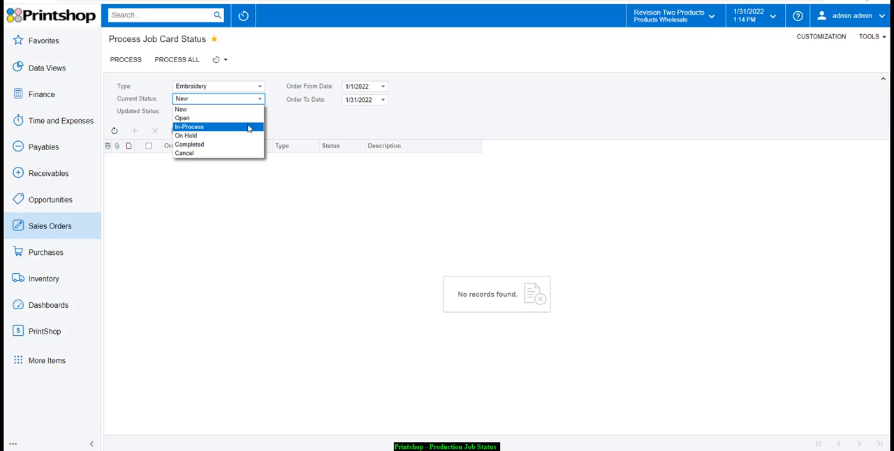
{"action": "left_click", "coordinate": [248, 128]}
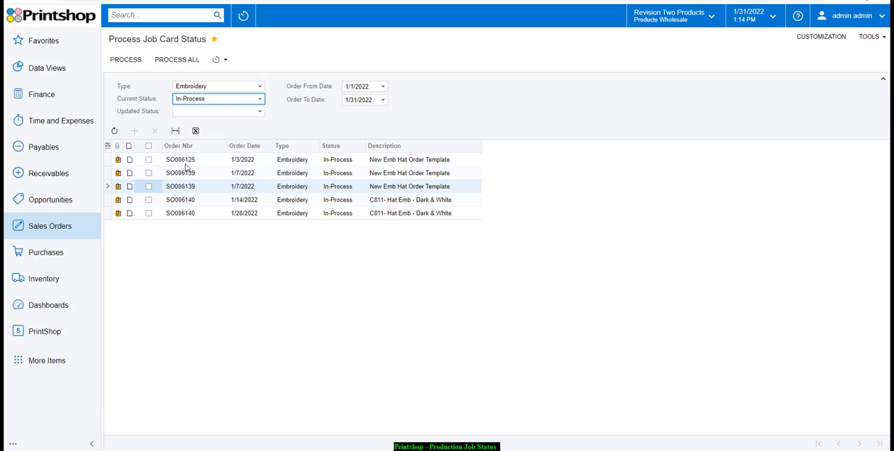